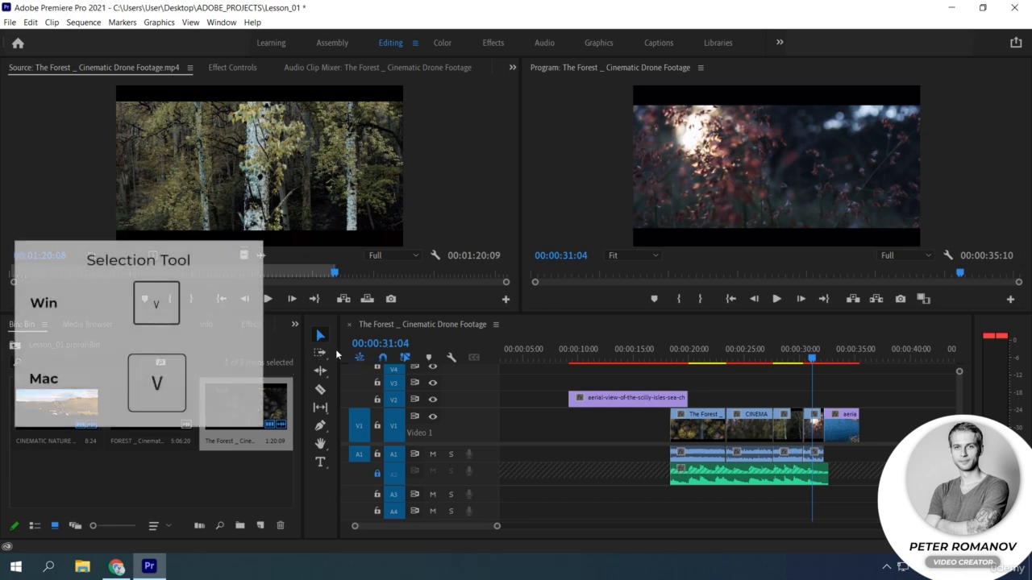
# Unlock audio track A2 and select the music clip on it with the Selection tool.
pyautogui.moveTo(607, 398)
pyautogui.mouseDown()
pyautogui.moveTo(686, 408)
pyautogui.moveTo(614, 404)
pyautogui.mouseUp()
pyautogui.click(684, 423)
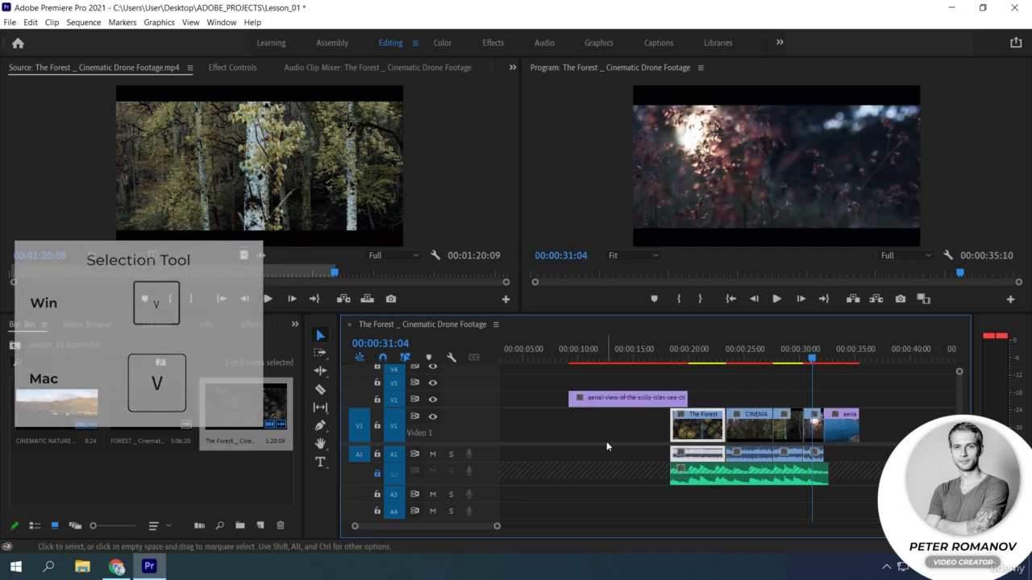
pyautogui.click(713, 476)
pyautogui.click(697, 456)
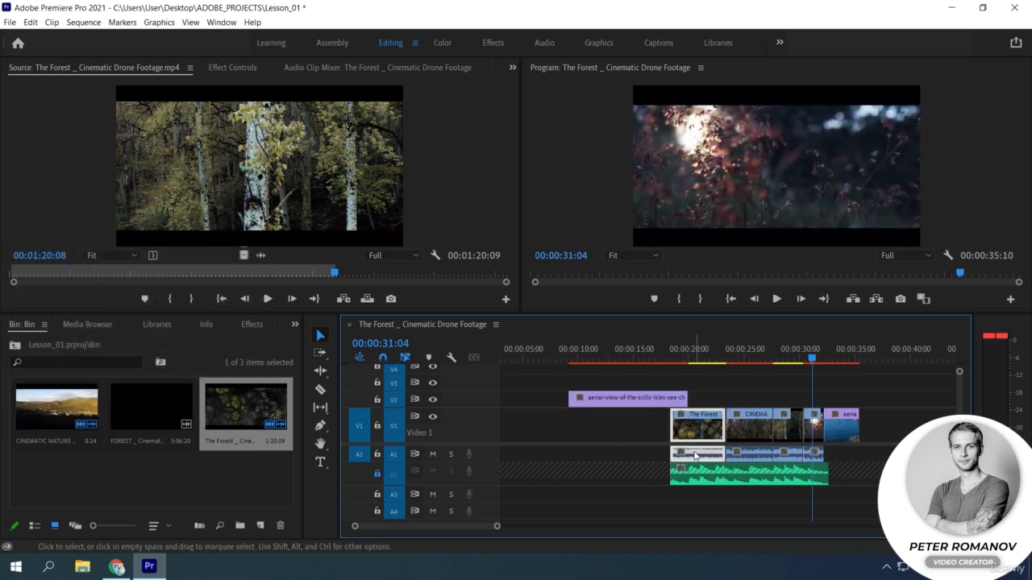
pyautogui.click(377, 474)
pyautogui.click(688, 483)
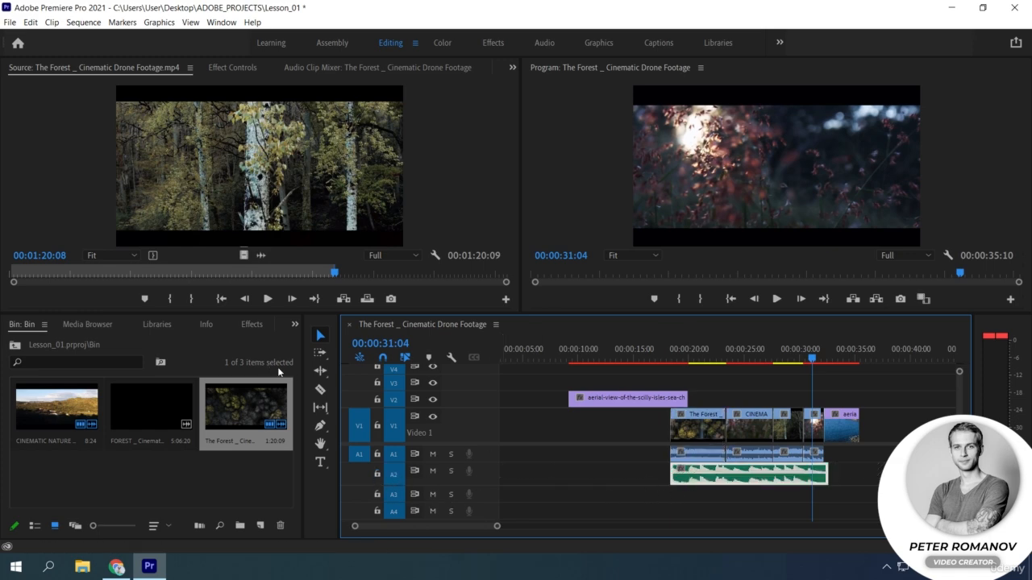
# Use the Track Select Forward tool to select all clips onward from the first, second and last V1 clips in turn.
pyautogui.click(322, 354)
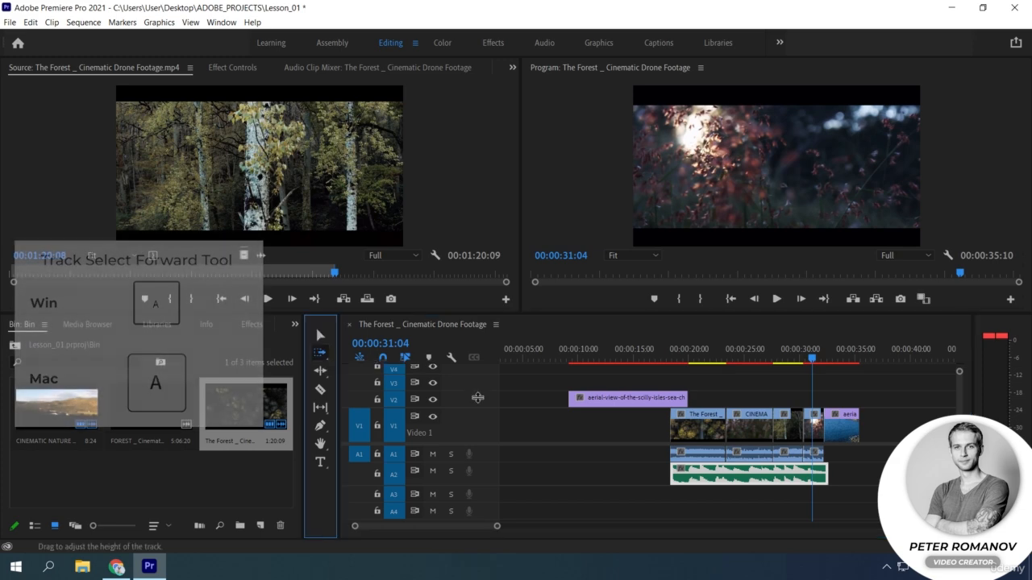
pyautogui.click(719, 400)
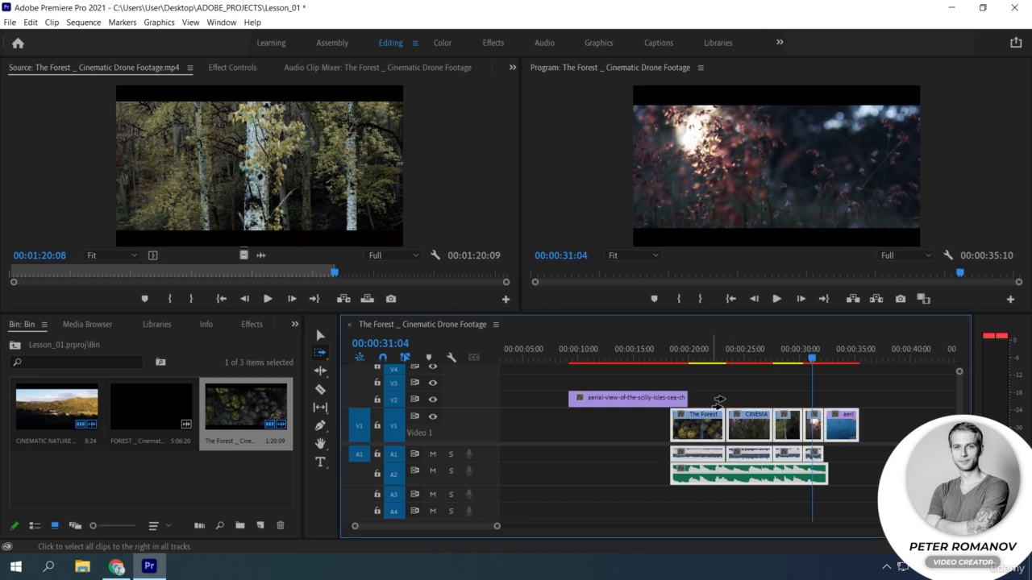
pyautogui.click(745, 400)
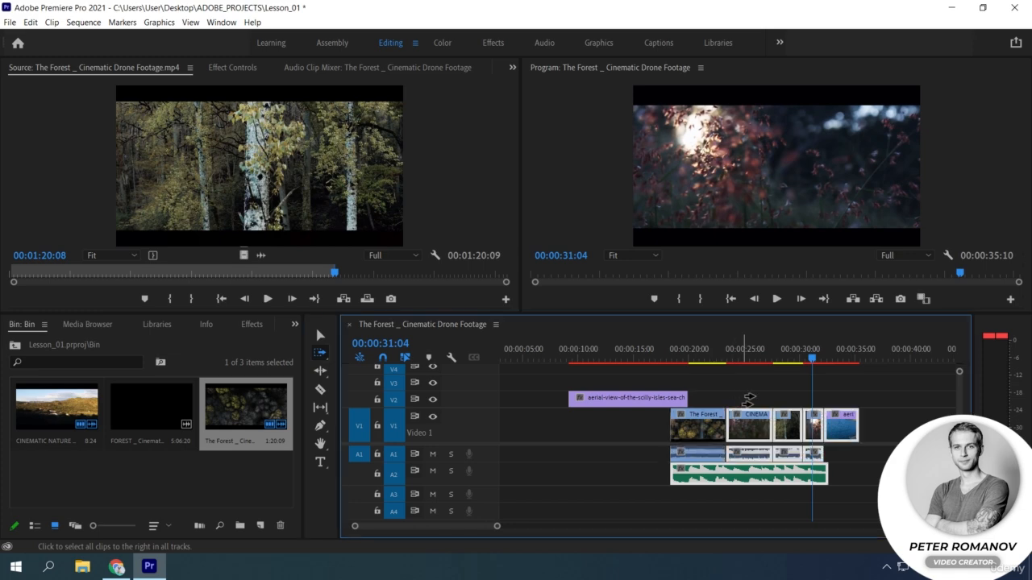
pyautogui.click(845, 401)
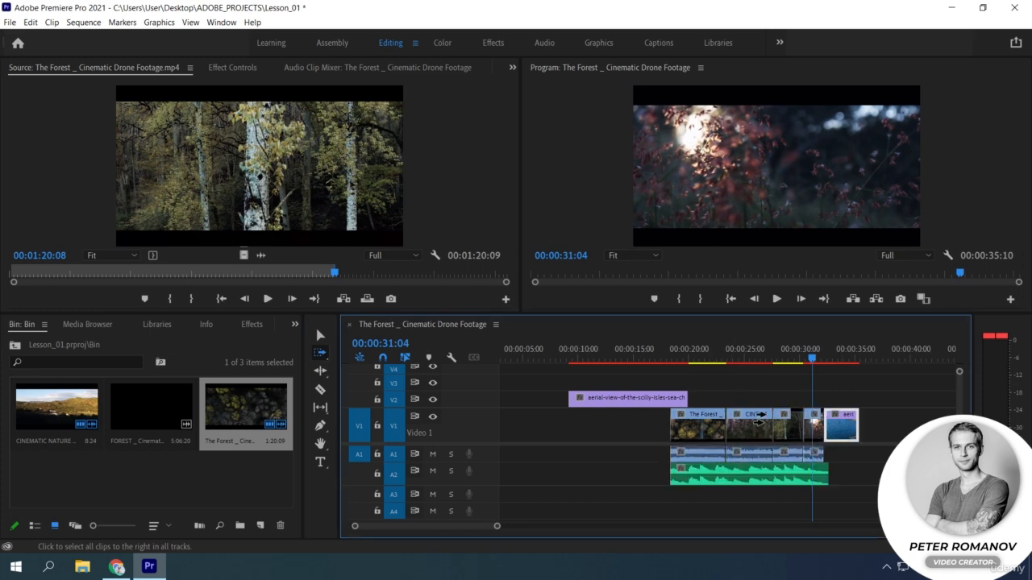
# Try shifting the second V1 clip and everything selected after it about three seconds later, and undo the move.
pyautogui.click(652, 466)
pyautogui.click(771, 436)
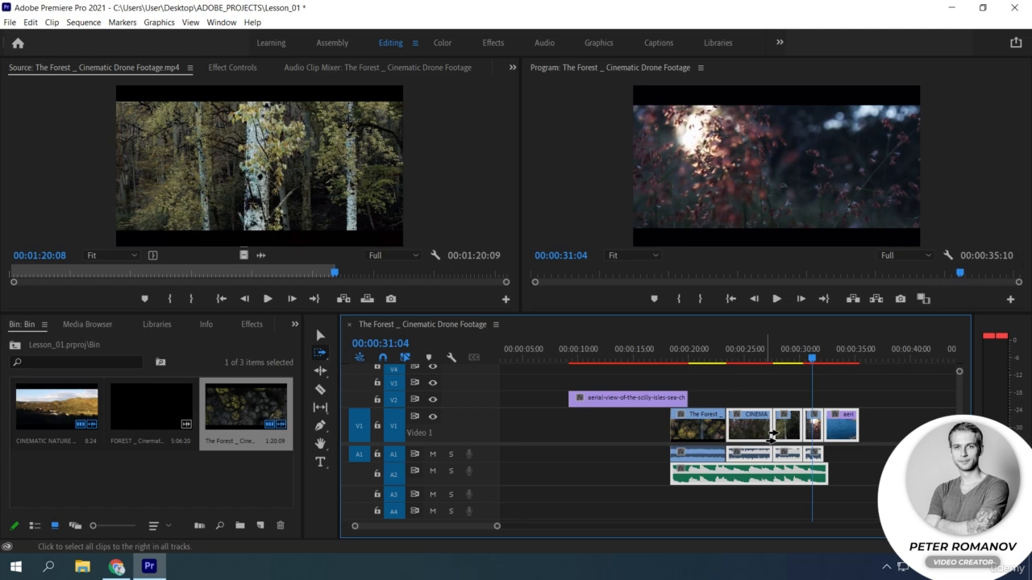
pyautogui.moveTo(771, 435); pyautogui.dragTo(802, 433)
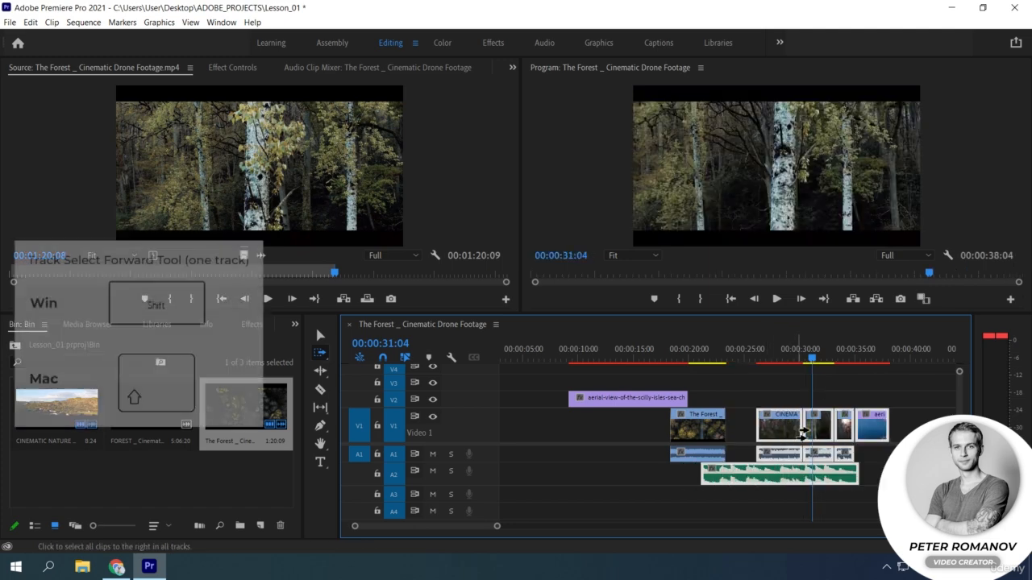
pyautogui.hotkey('ctrl', 'z')
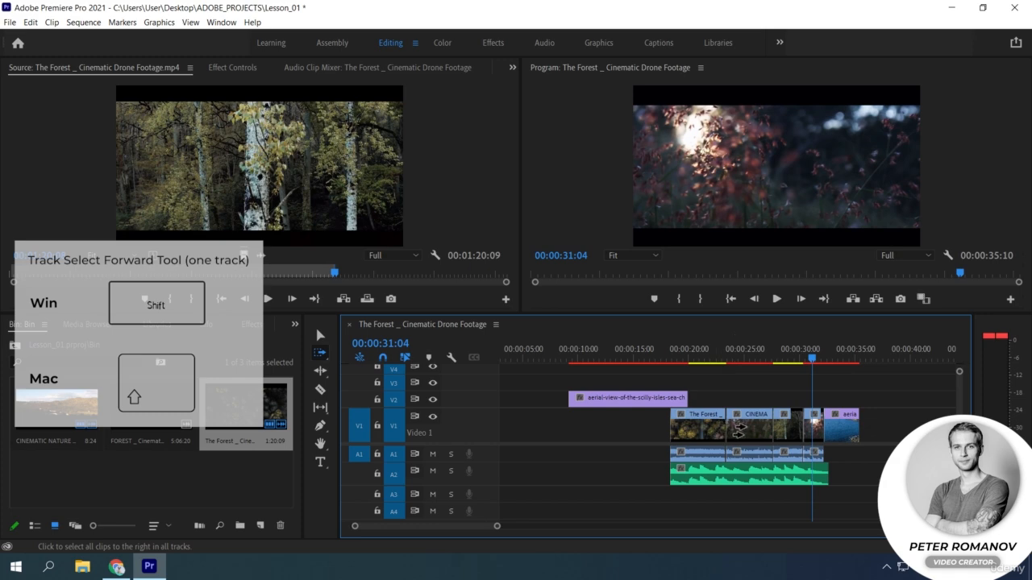
# Select only the V1 clips from the second one onward, and select clips backward from about 28 seconds with Track Select Backward.
pyautogui.click(761, 432)
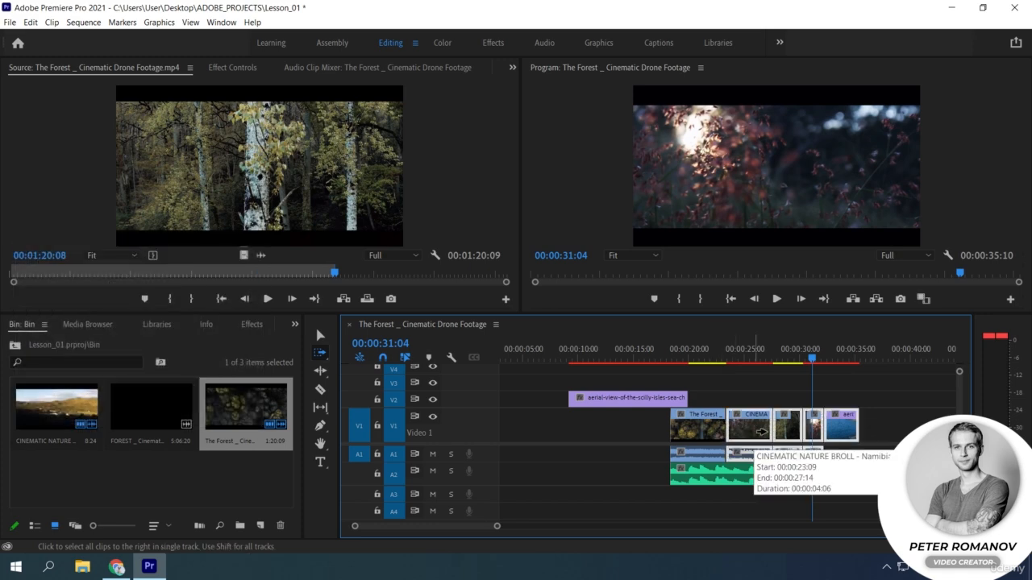
pyautogui.click(327, 363)
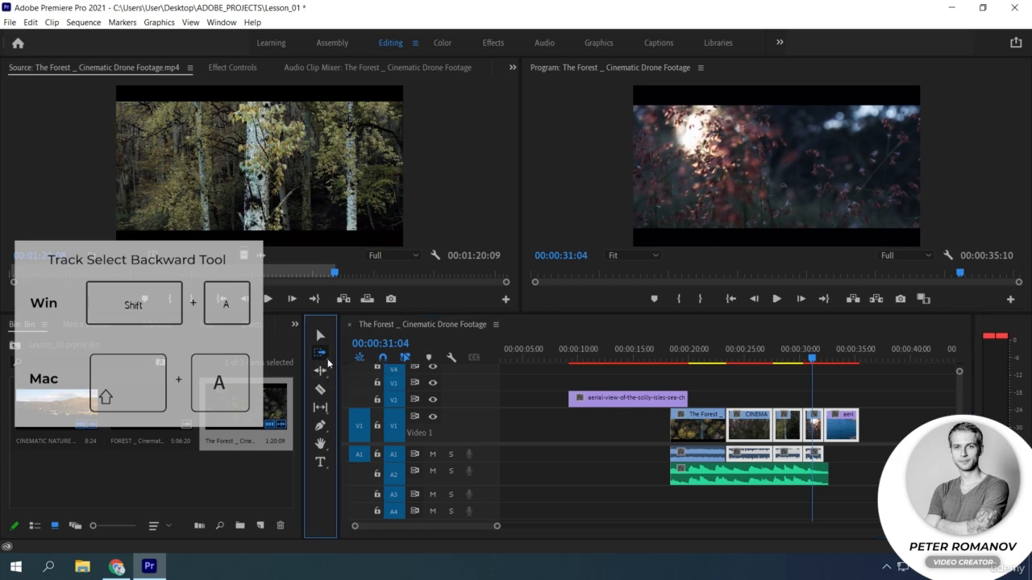
pyautogui.click(320, 359)
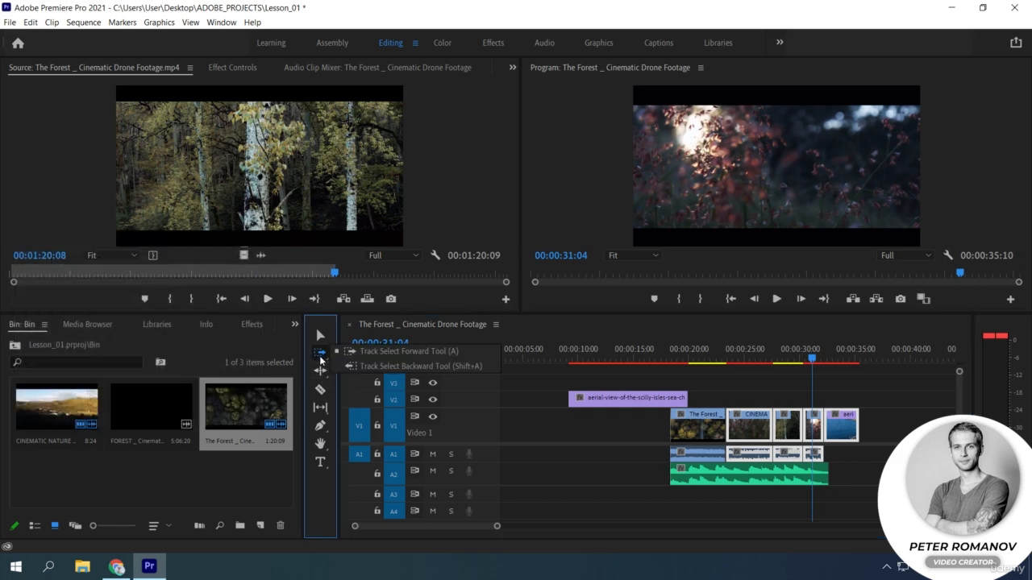
pyautogui.click(360, 365)
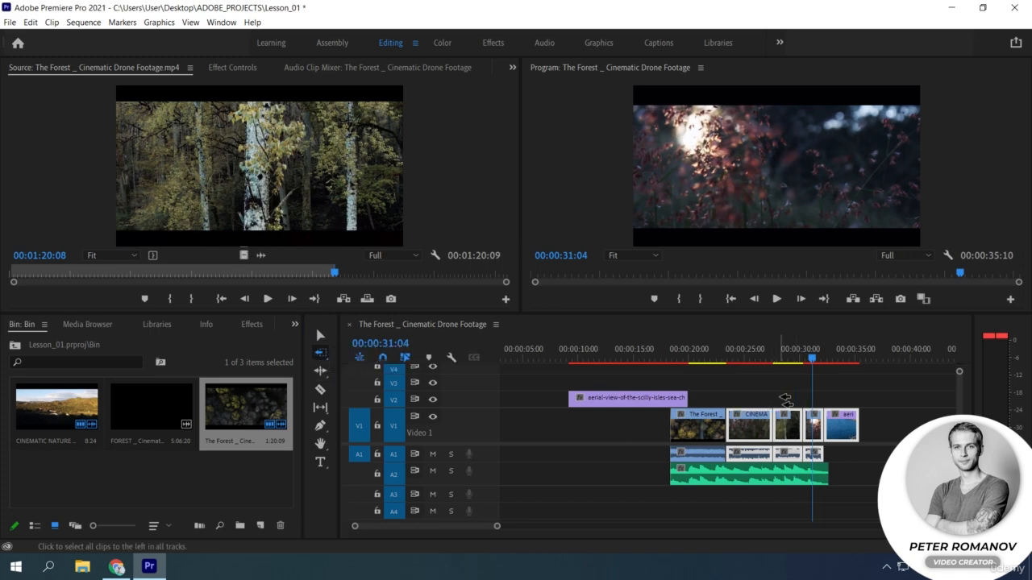
pyautogui.click(786, 400)
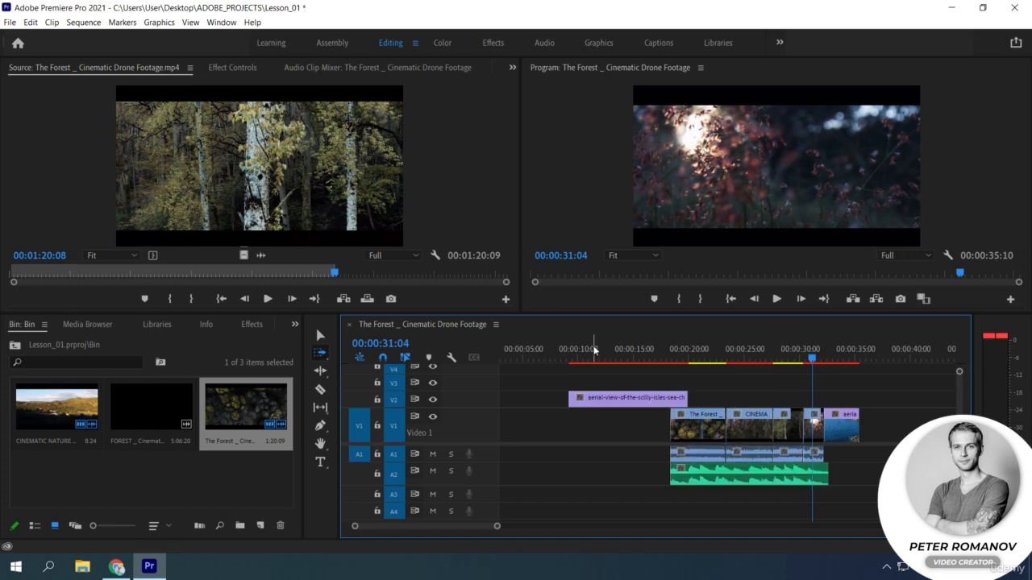
# Try trimming about 1.5 seconds off the start of the last aerial clip on V1 with the Selection tool.
pyautogui.click(328, 373)
pyautogui.click(329, 374)
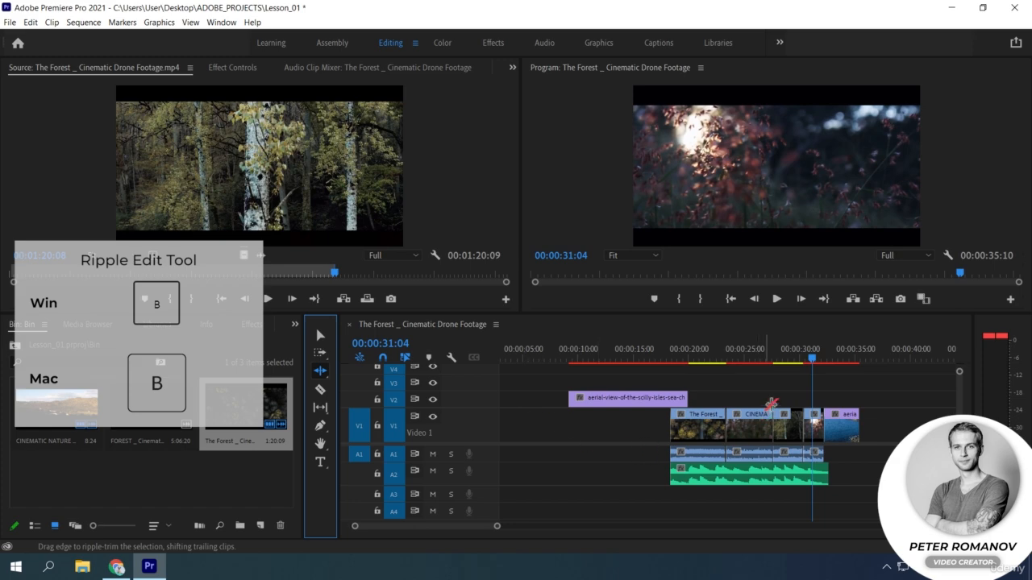
pyautogui.press('v')
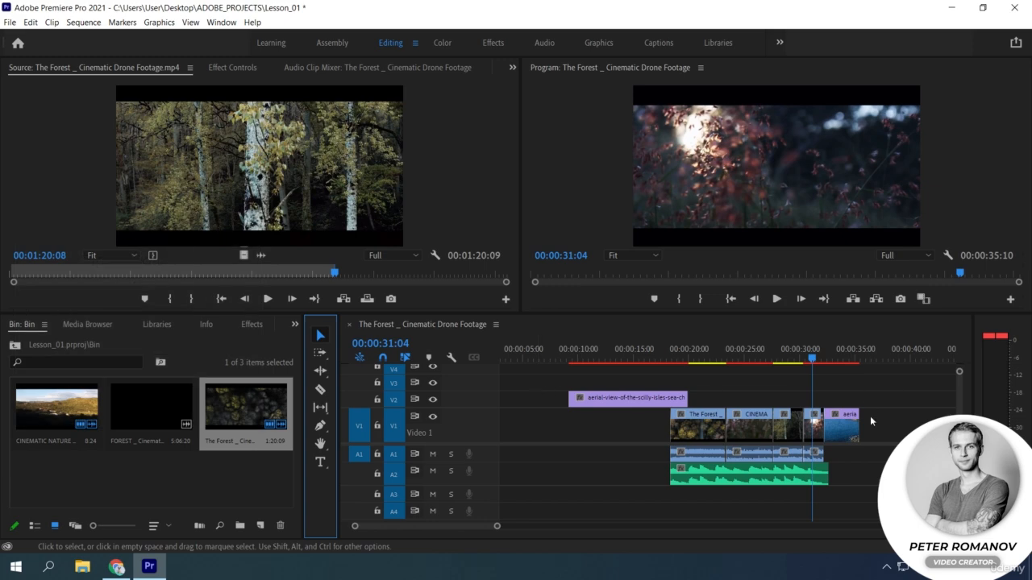
pyautogui.click(863, 429)
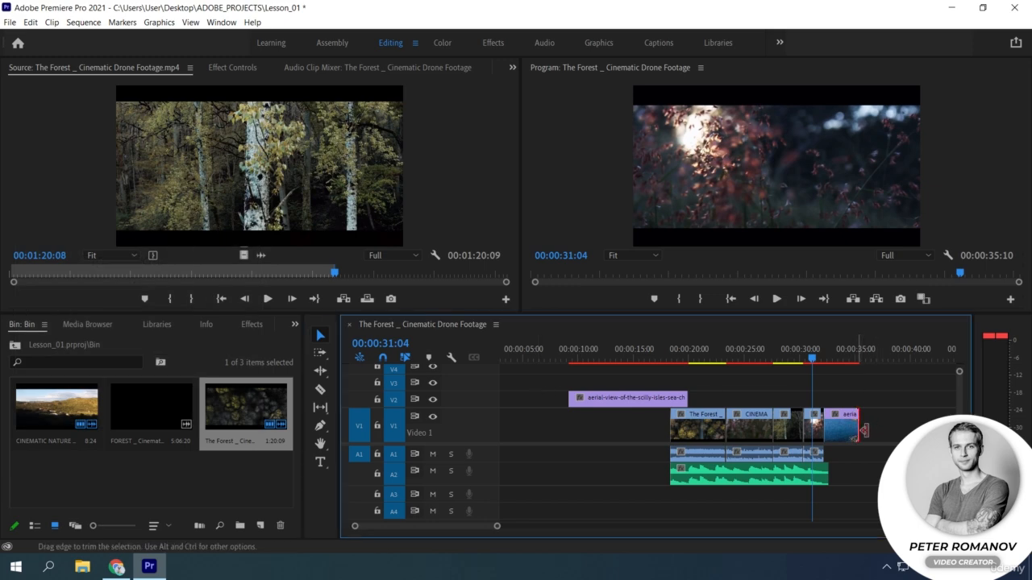
pyautogui.click(823, 432)
pyautogui.moveTo(833, 432); pyautogui.dragTo(853, 429)
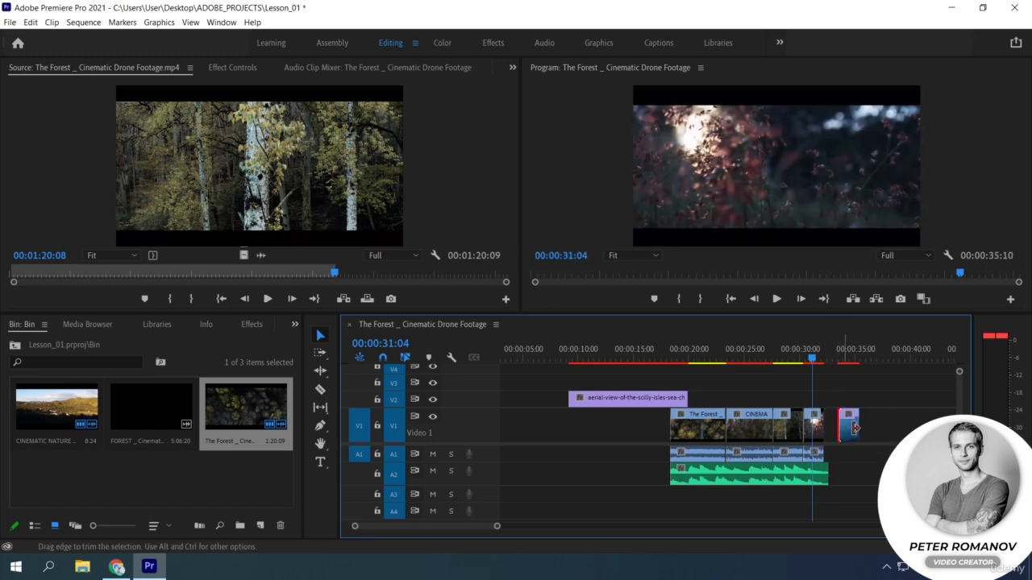
# Ripple-extend the third V1 clip from its start until the sequence lasts 00:00:37:10.
pyautogui.click(320, 370)
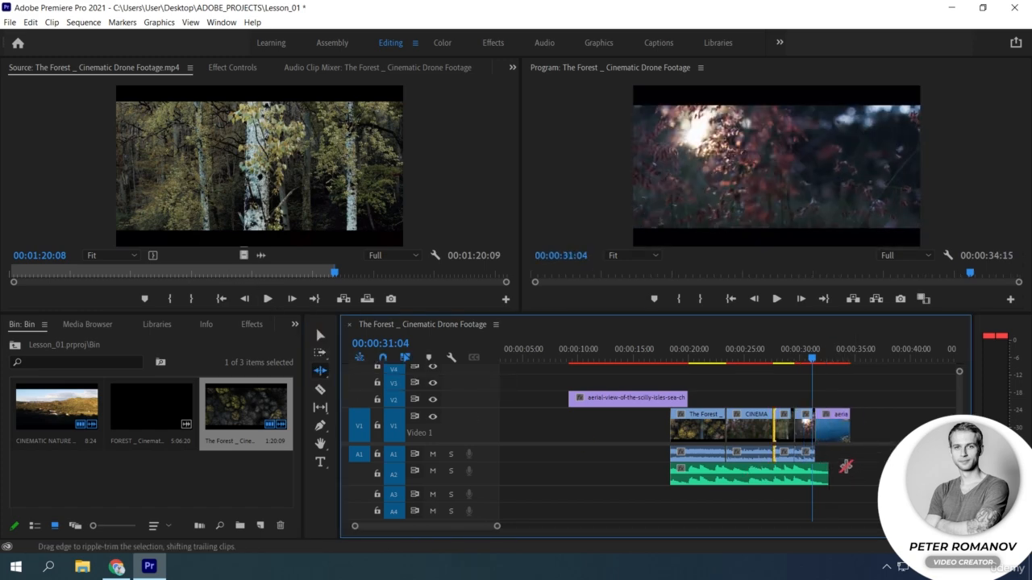
pyautogui.moveTo(788, 434); pyautogui.dragTo(754, 438)
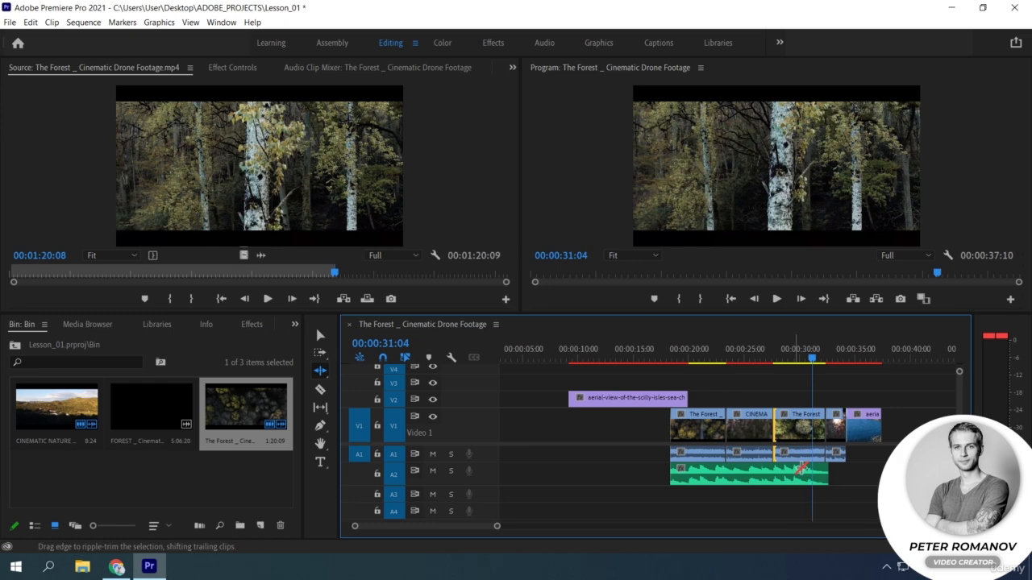
pyautogui.click(320, 335)
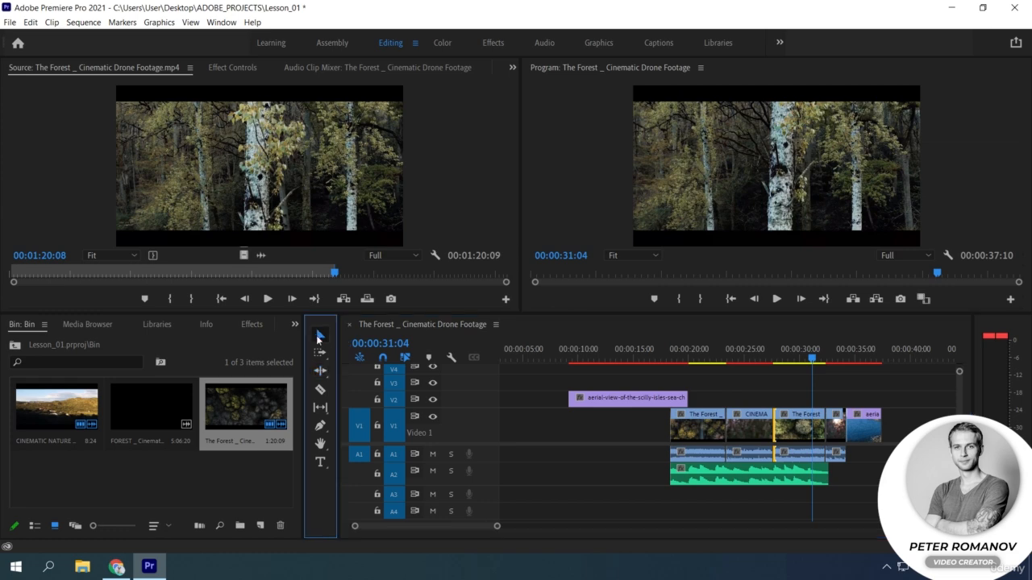
# Move the cut between the first forest clip and the CINEMATIC NATURE clip slightly later with the Rolling Edit tool.
pyautogui.click(728, 430)
pyautogui.click(320, 371)
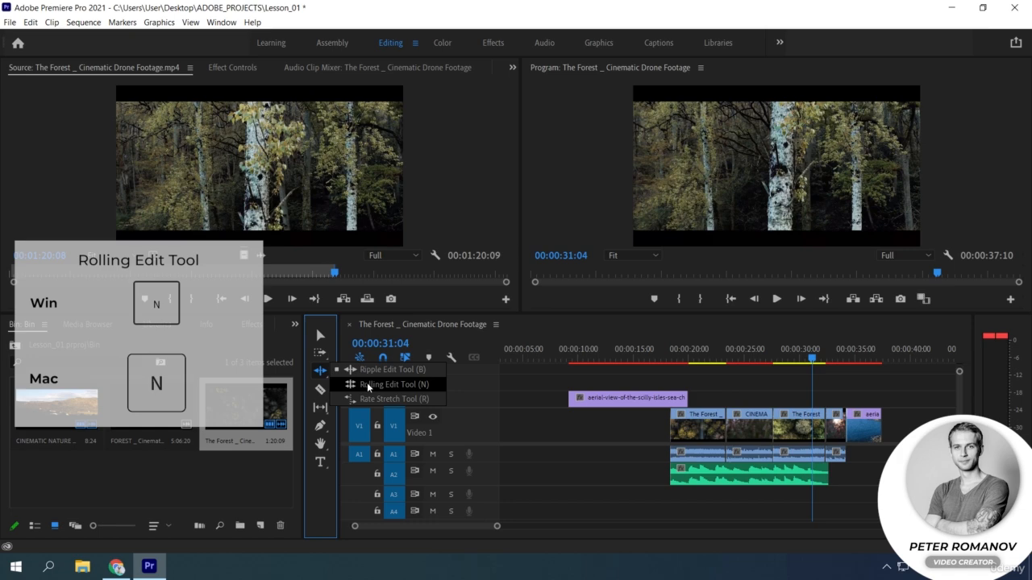
pyautogui.click(368, 387)
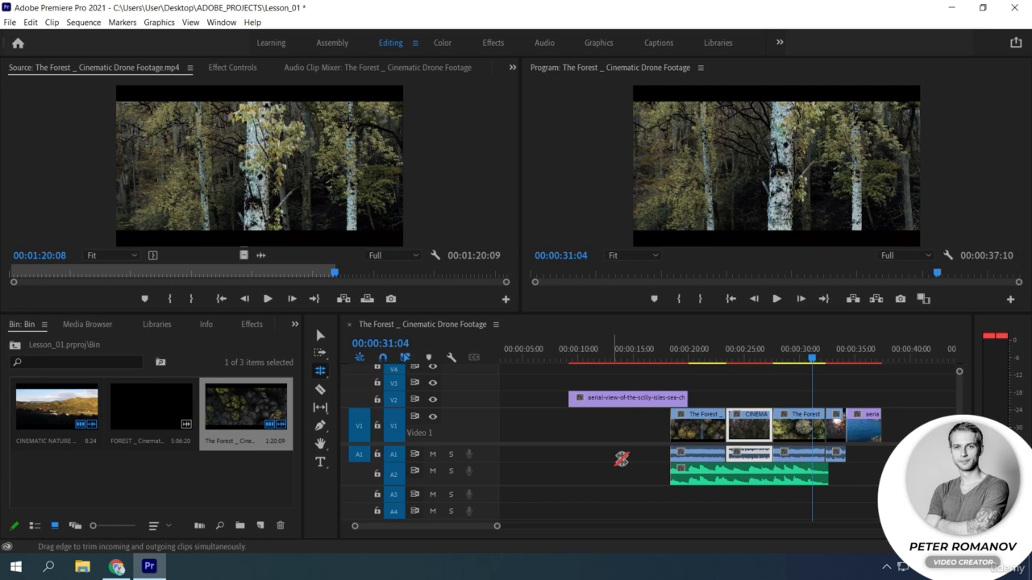
pyautogui.click(728, 433)
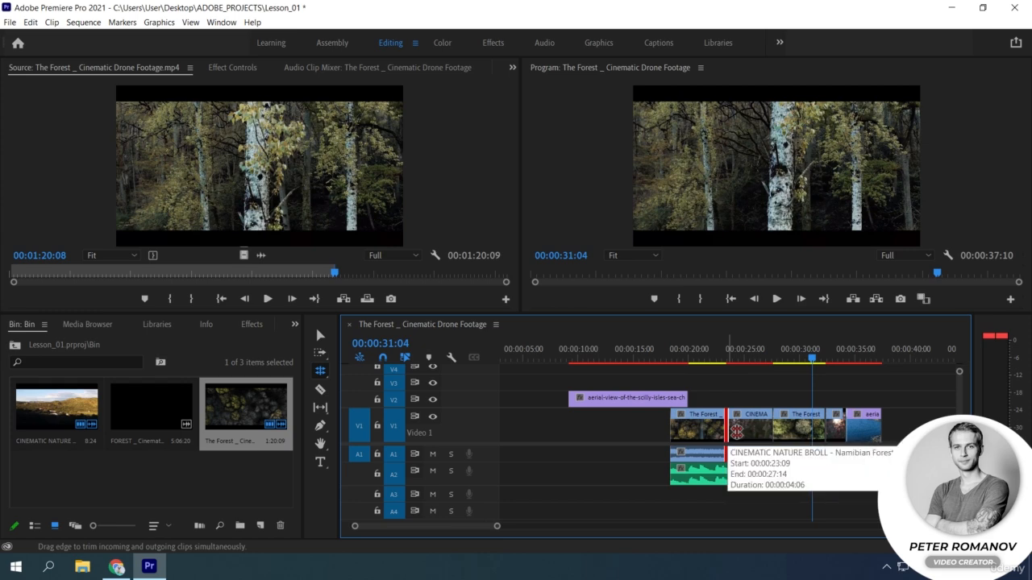
pyautogui.moveTo(736, 432)
pyautogui.mouseDown()
pyautogui.moveTo(749, 432)
pyautogui.moveTo(717, 432)
pyautogui.moveTo(772, 425)
pyautogui.moveTo(738, 429)
pyautogui.mouseUp()
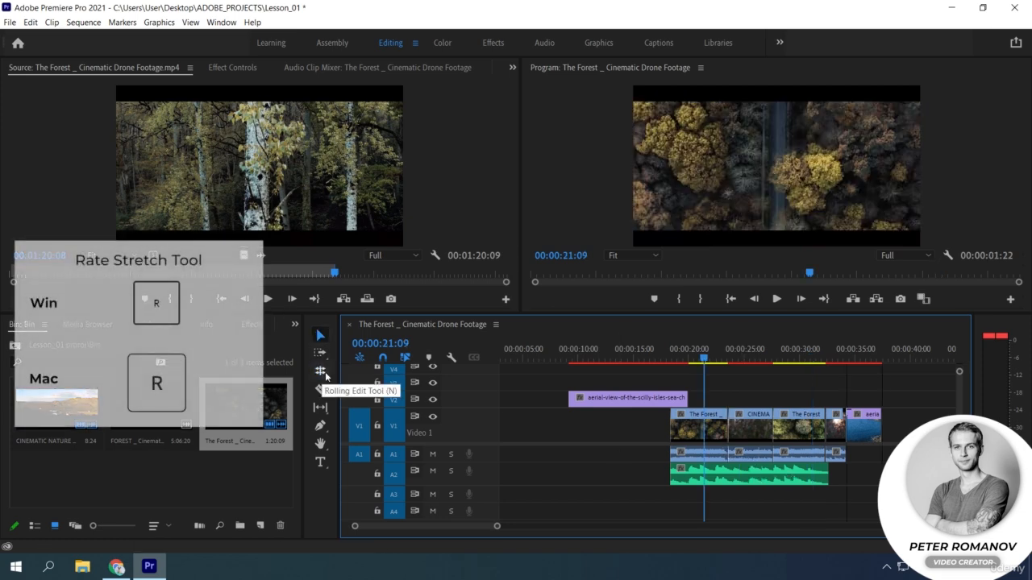
# Rate-stretch the last aerial clip on V1 to end at 00:00:42:03 and play back the slowed clip.
pyautogui.click(320, 374)
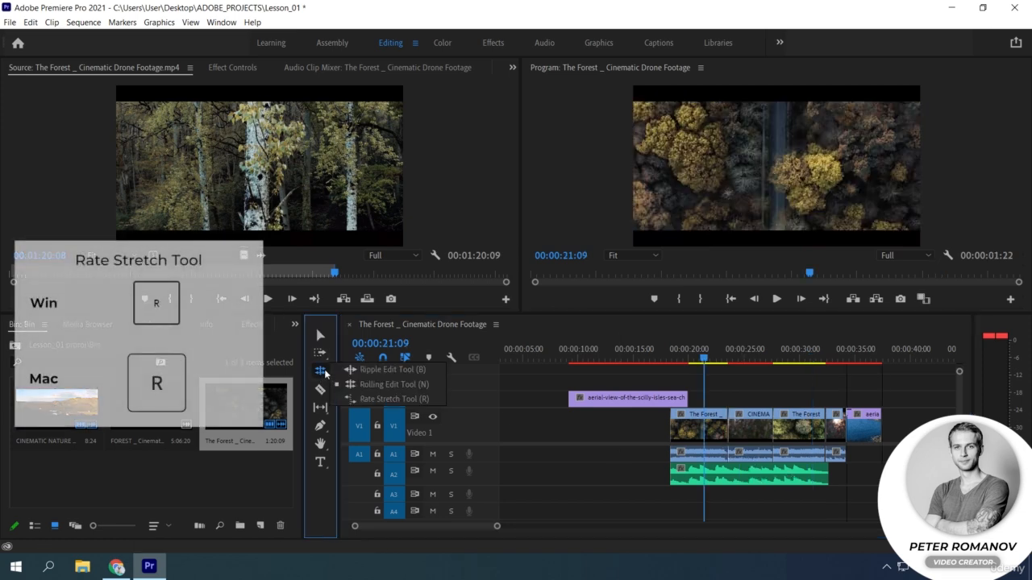
pyautogui.click(374, 400)
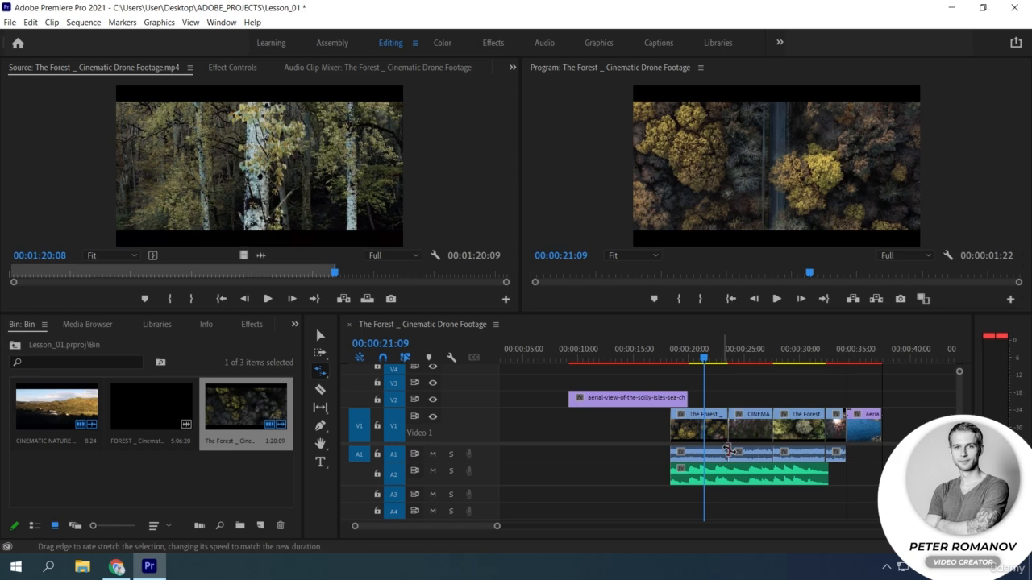
pyautogui.moveTo(882, 433); pyautogui.dragTo(939, 425)
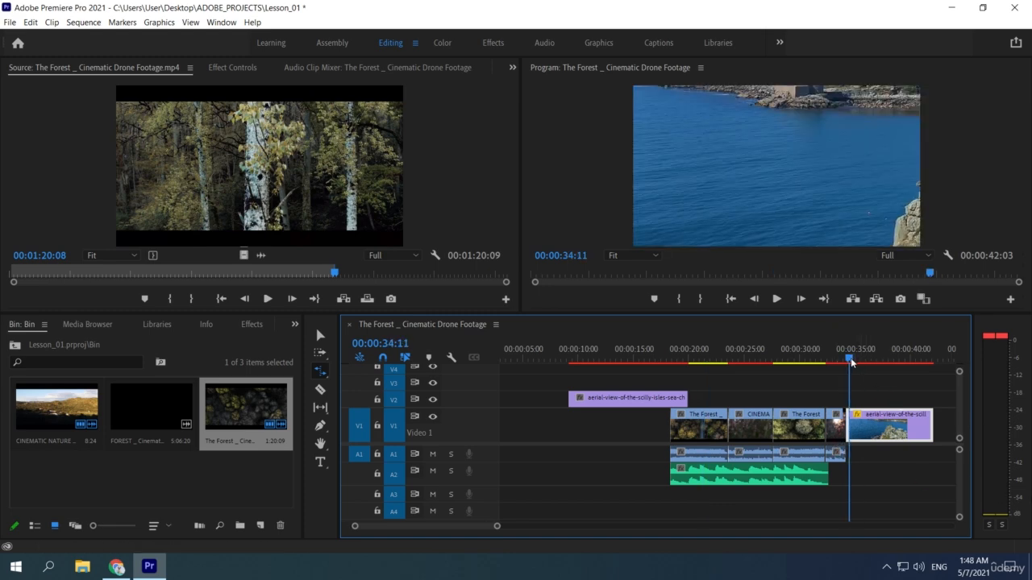
pyautogui.press('space')
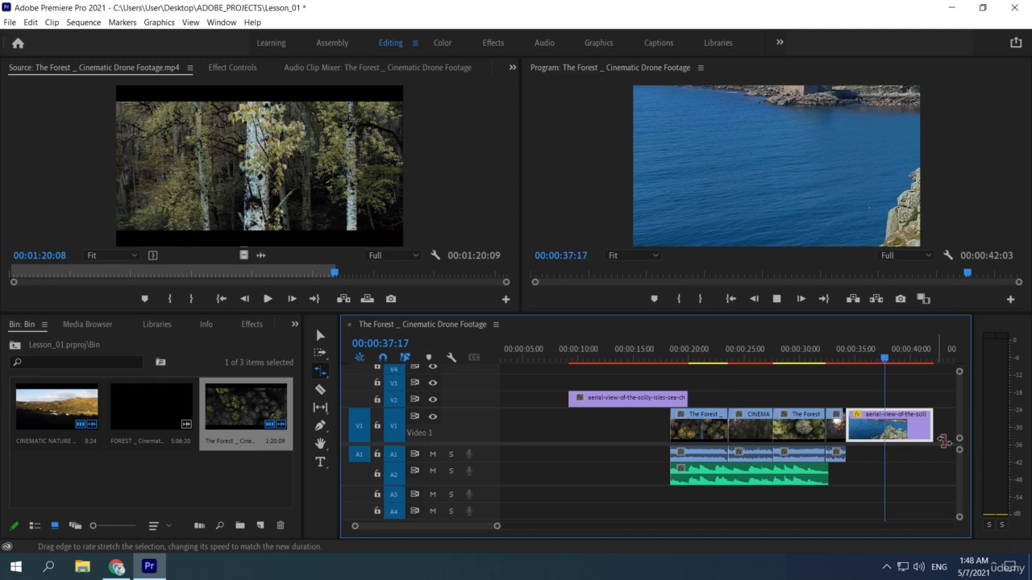
pyautogui.press('space')
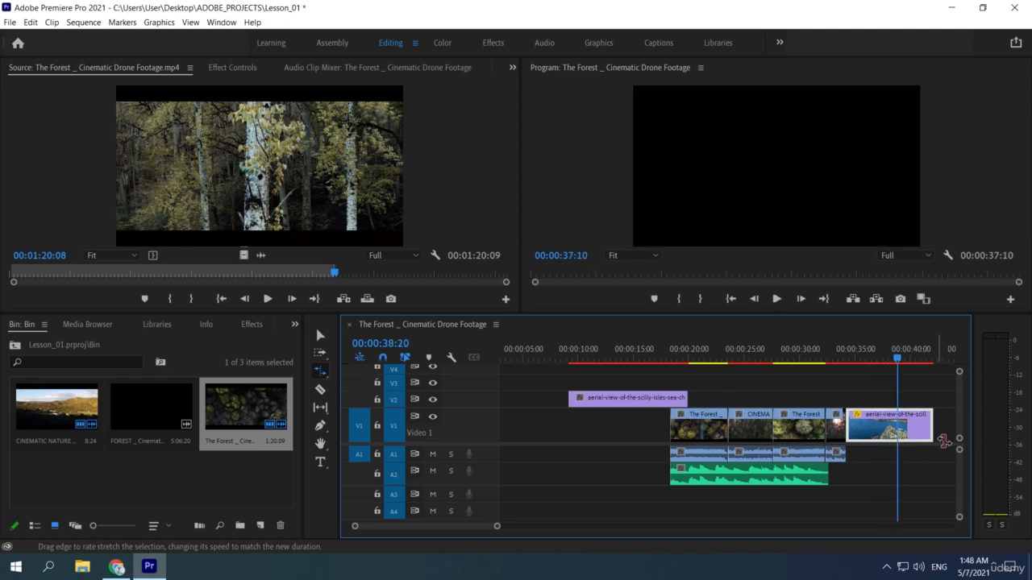
# Rate-stretch the last aerial clip back to end at 00:00:37:10 and play it again.
pyautogui.moveTo(943, 441); pyautogui.dragTo(881, 441)
pyautogui.press('c')
pyautogui.press('Up')
pyautogui.press('space')
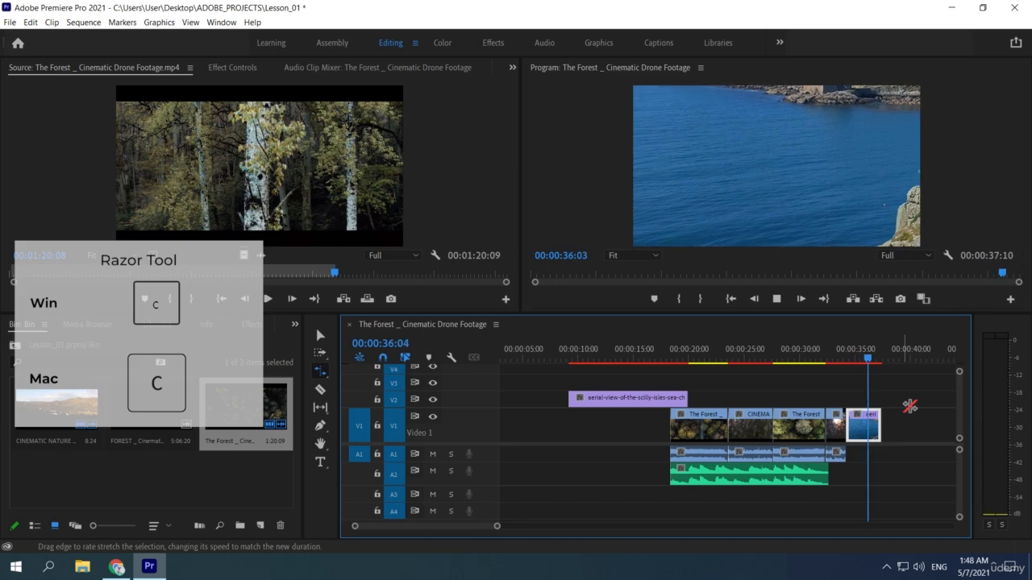
pyautogui.press('space')
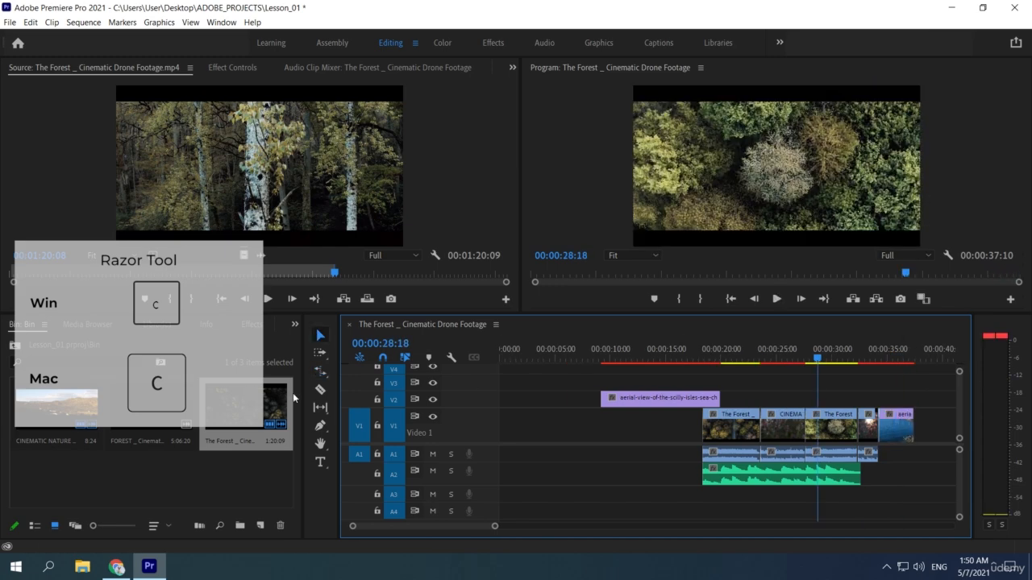
# Split the first forest clip and the CINEMATIC NATURE clip on V1 near their middles with the Razor tool.
pyautogui.click(319, 391)
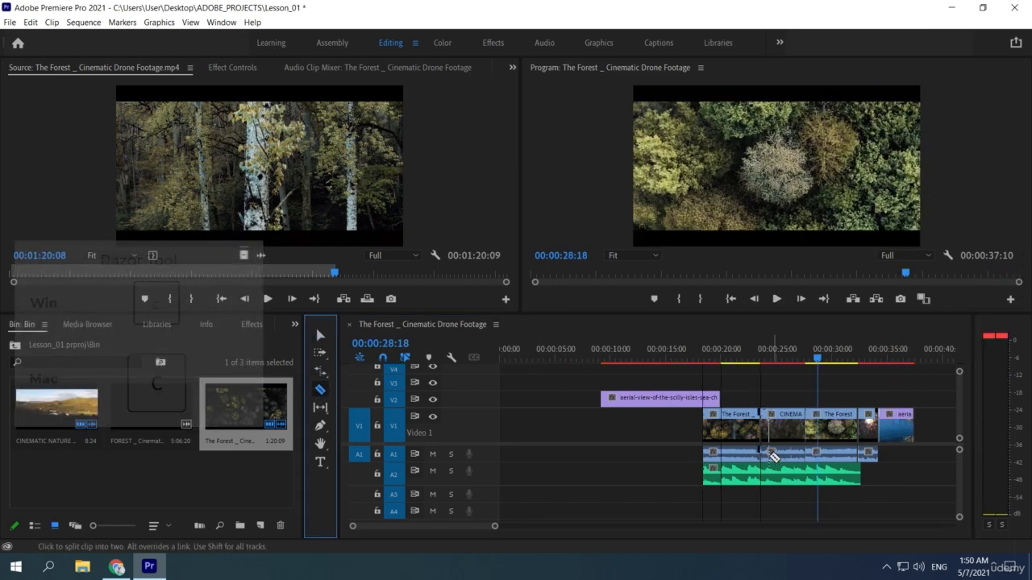
pyautogui.click(741, 428)
pyautogui.click(787, 431)
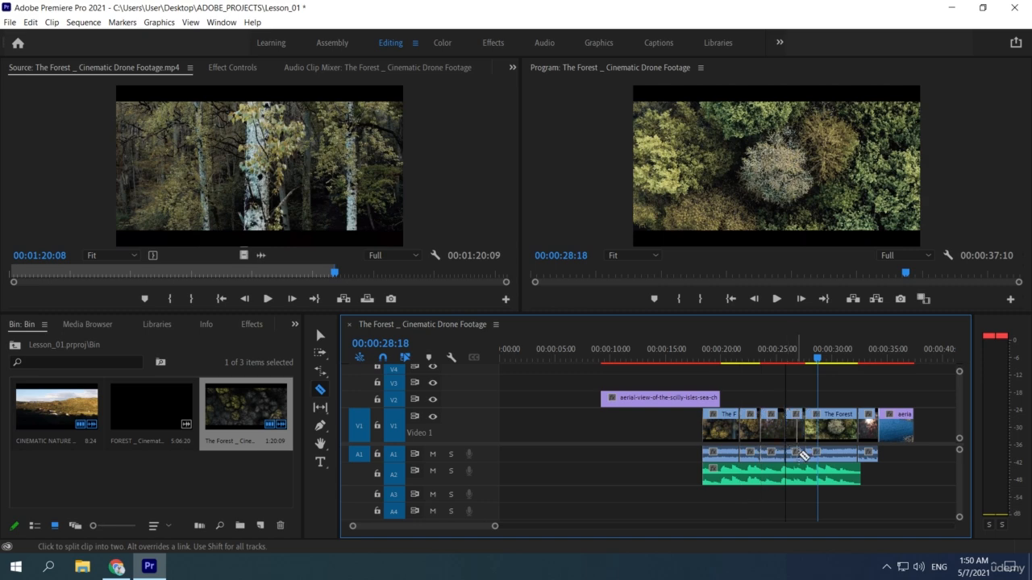
# Try splitting the clips on all tracks at once around the first forest clip with the Razor tool.
pyautogui.click(740, 472)
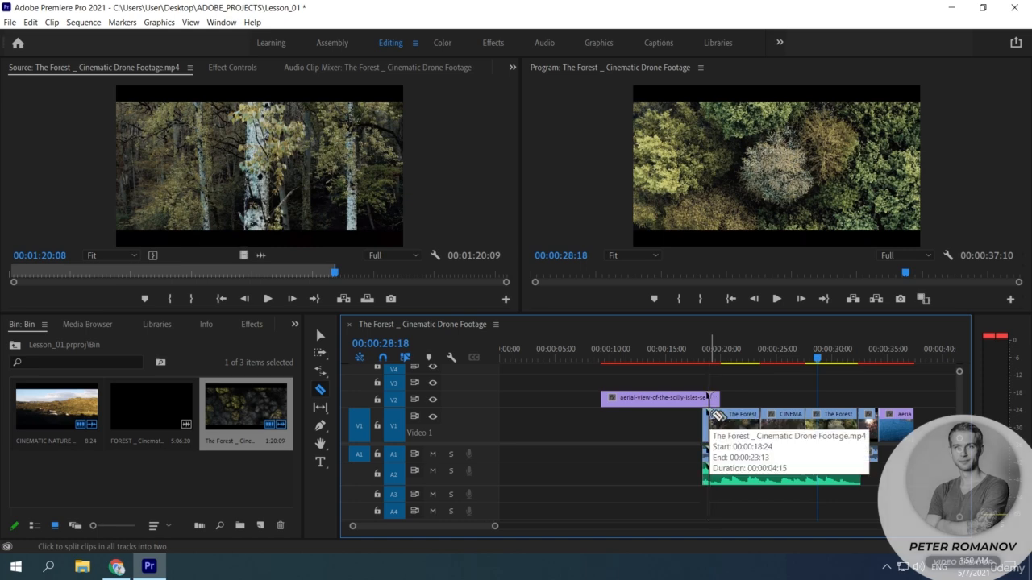
pyautogui.click(704, 479)
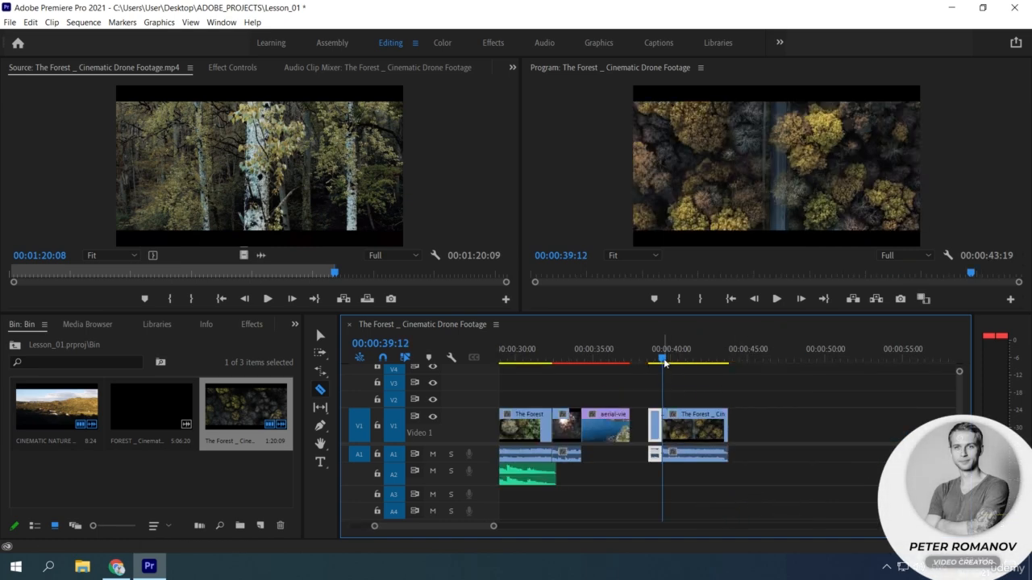
# Split the copied forest clip after the aerial clip at 00:00:41:01 and move its second part later, leaving a gap.
pyautogui.press('space')
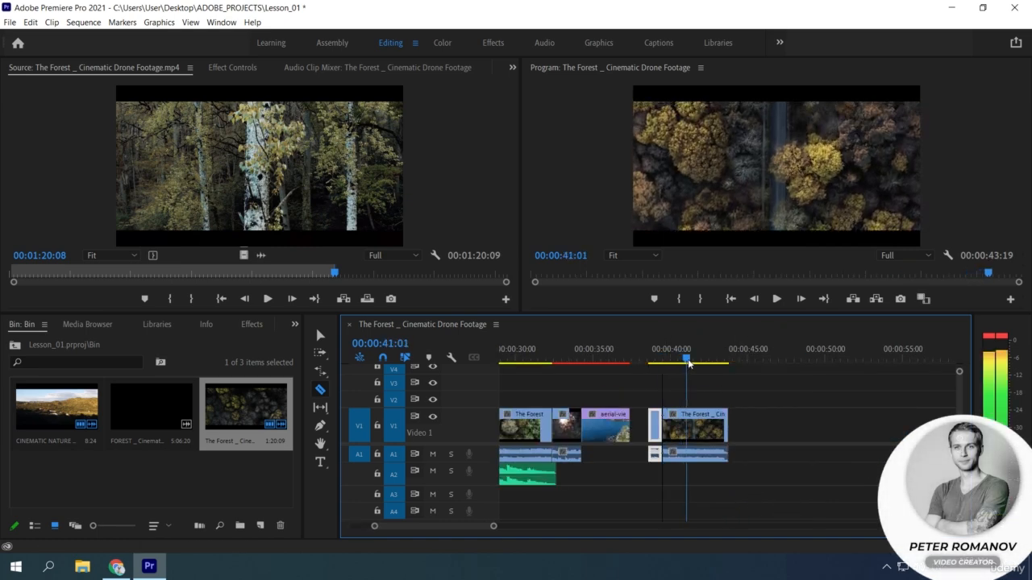
pyautogui.click(690, 428)
pyautogui.click(320, 337)
pyautogui.moveTo(712, 432); pyautogui.dragTo(749, 432)
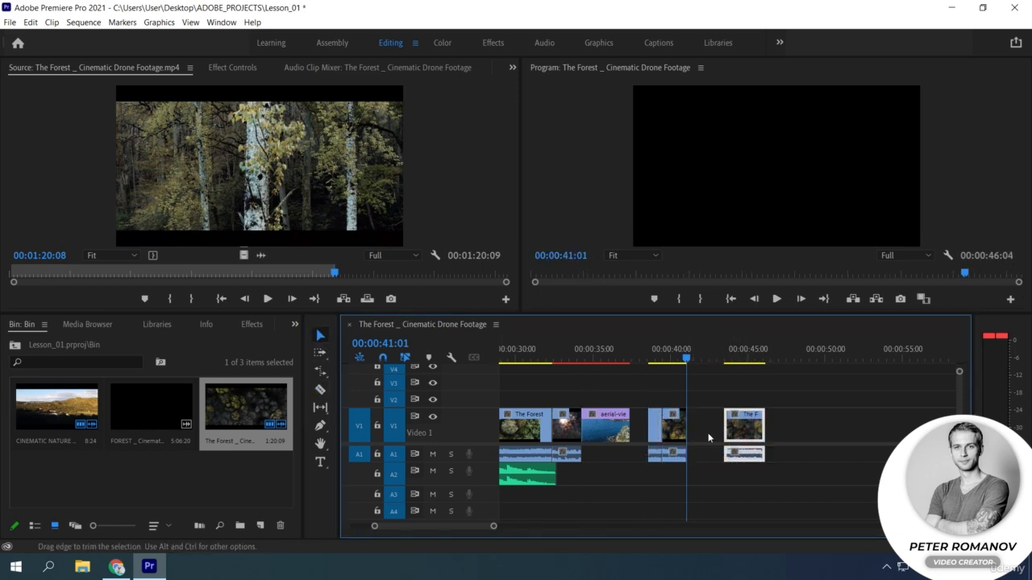
# Rate-stretch the part before the gap until it meets the moved part, and play back the slowed section.
pyautogui.click(320, 371)
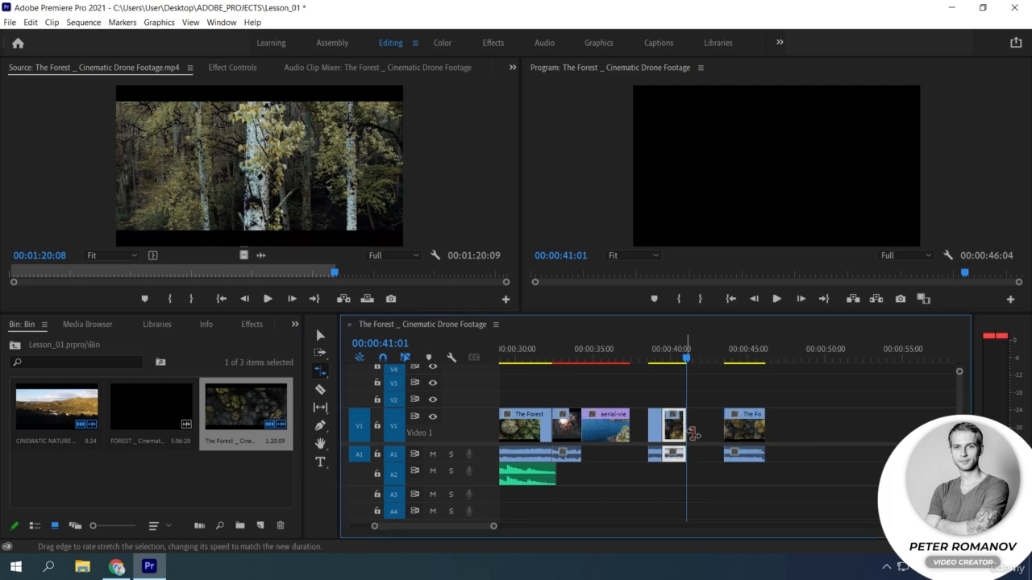
pyautogui.moveTo(694, 436); pyautogui.dragTo(723, 434)
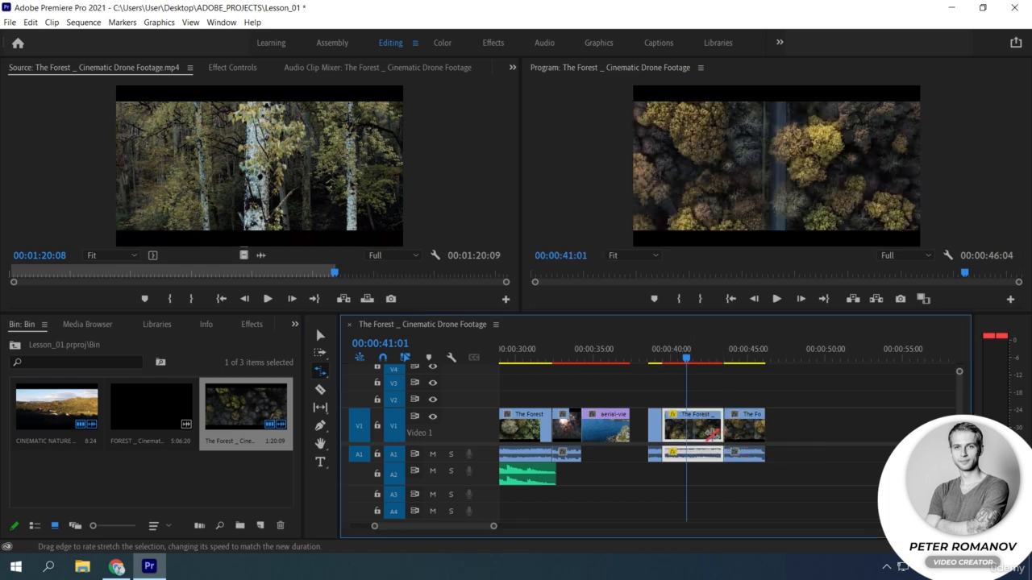
pyautogui.click(656, 358)
pyautogui.press('space')
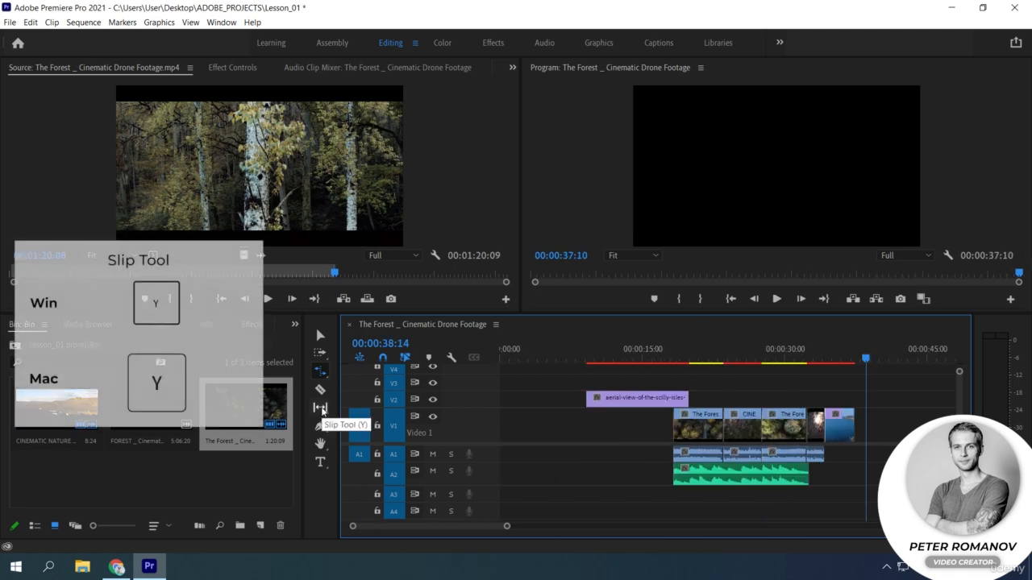
# Slip the media inside the forest clip after CINEMATIC NATURE forward by about 00:00:02:09 and back with the Slip tool.
pyautogui.click(321, 408)
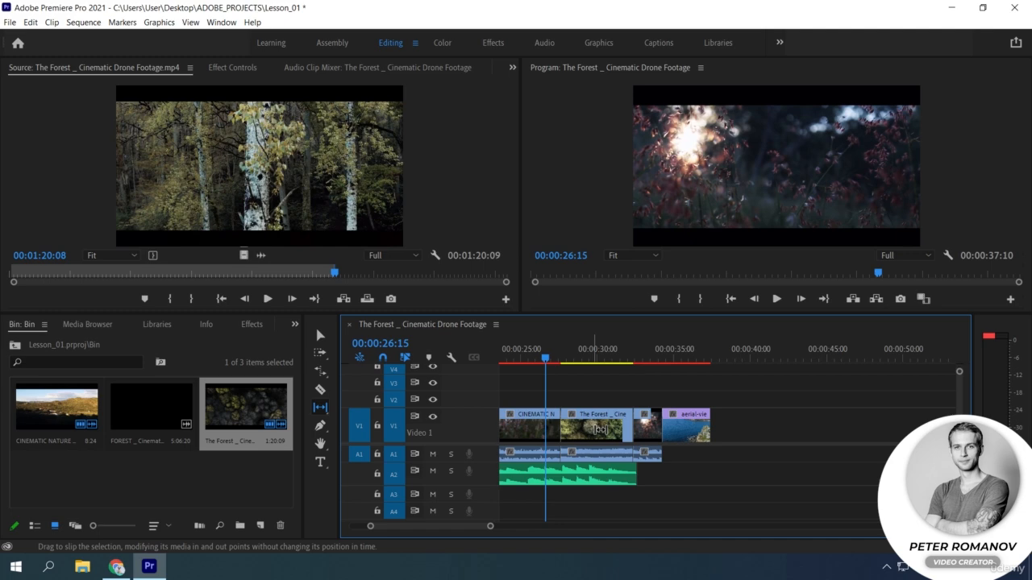
pyautogui.moveTo(601, 429); pyautogui.dragTo(638, 429)
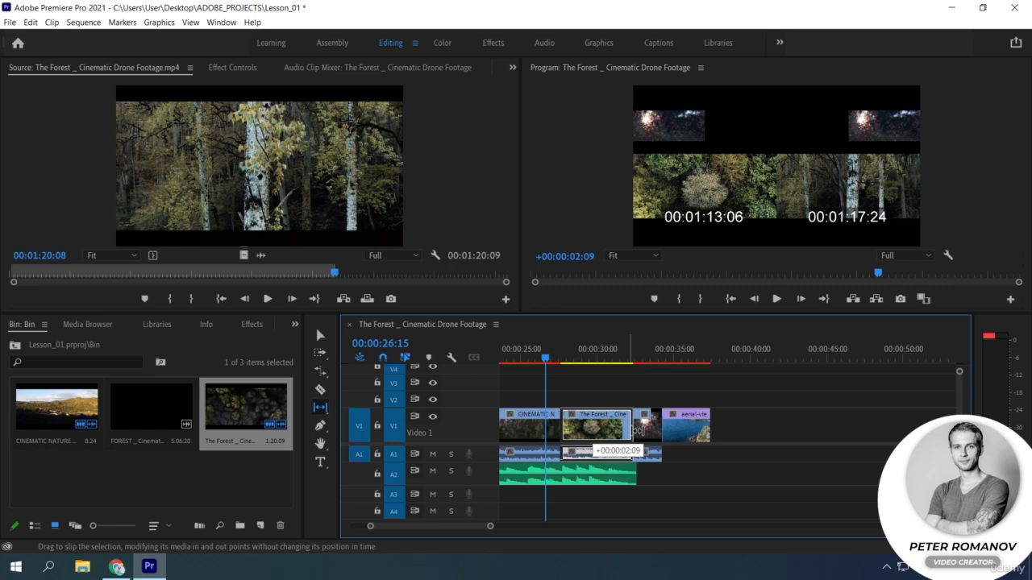
pyautogui.moveTo(637, 430); pyautogui.dragTo(595, 427)
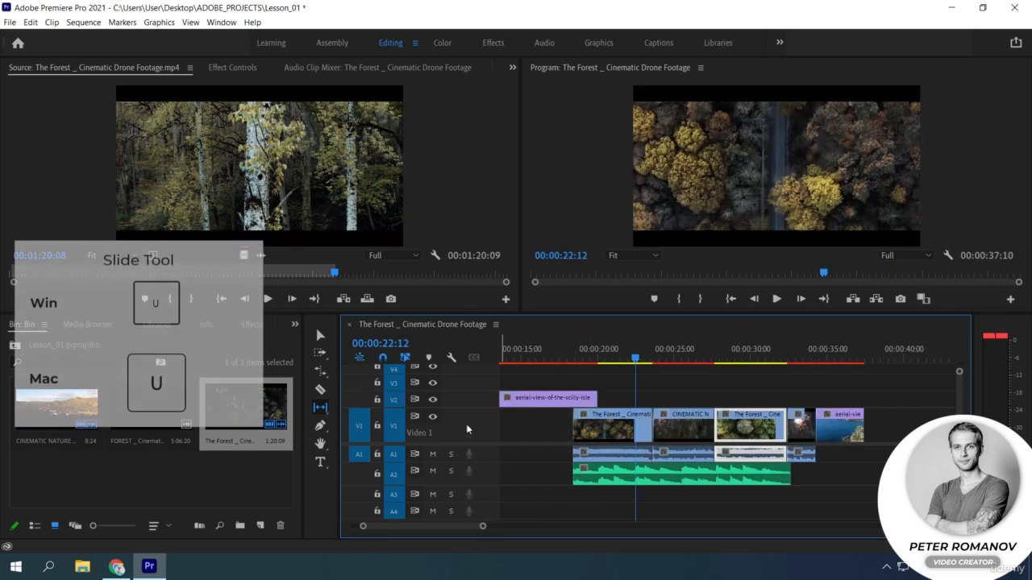
# Slide the CINEMATIC NATURE clip earlier to start at about 00:00:22:00 with the Slide tool, and place the playhead at 00:00:27:05.
pyautogui.click(318, 411)
pyautogui.click(319, 411)
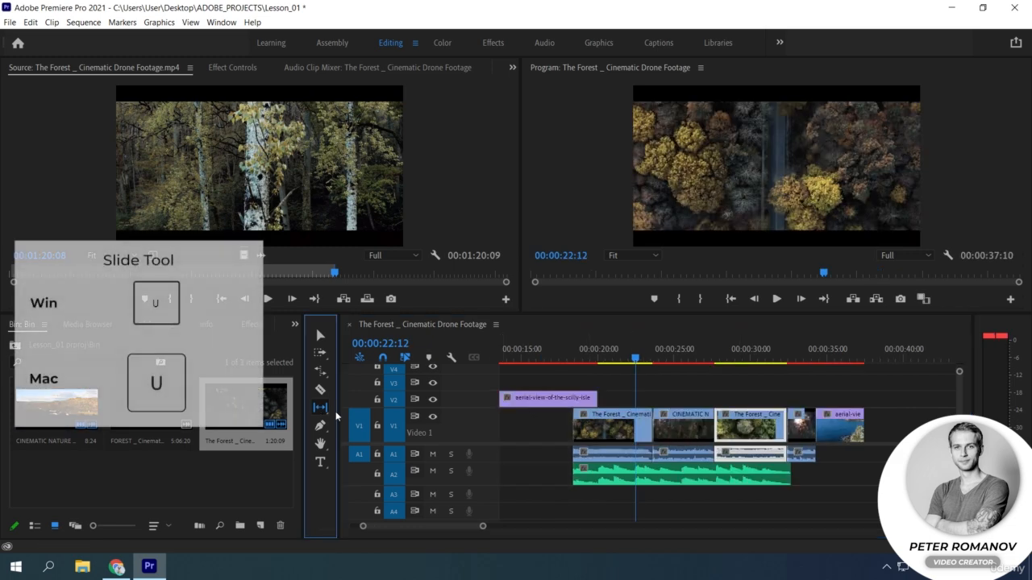
pyautogui.press('u')
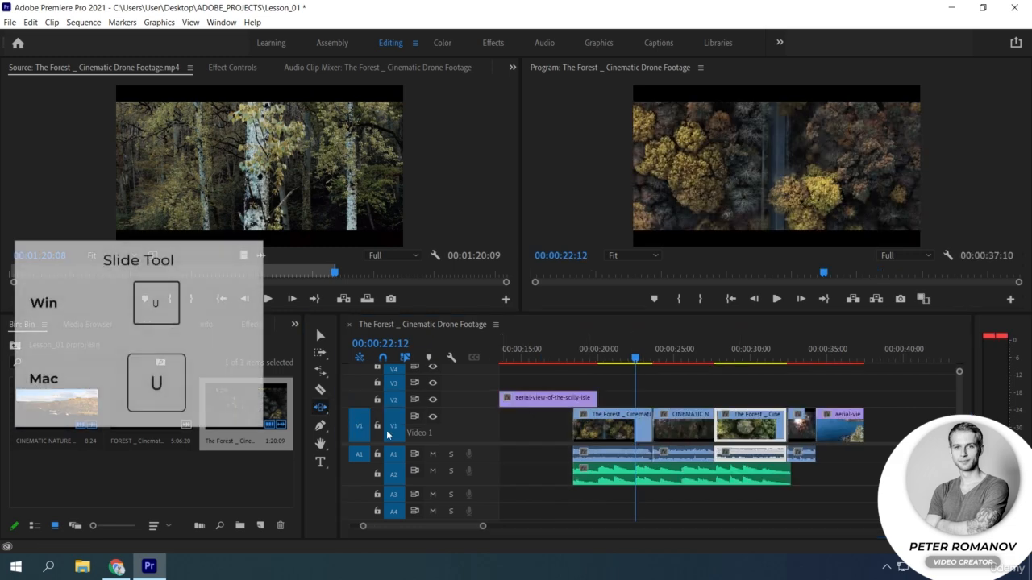
pyautogui.click(690, 436)
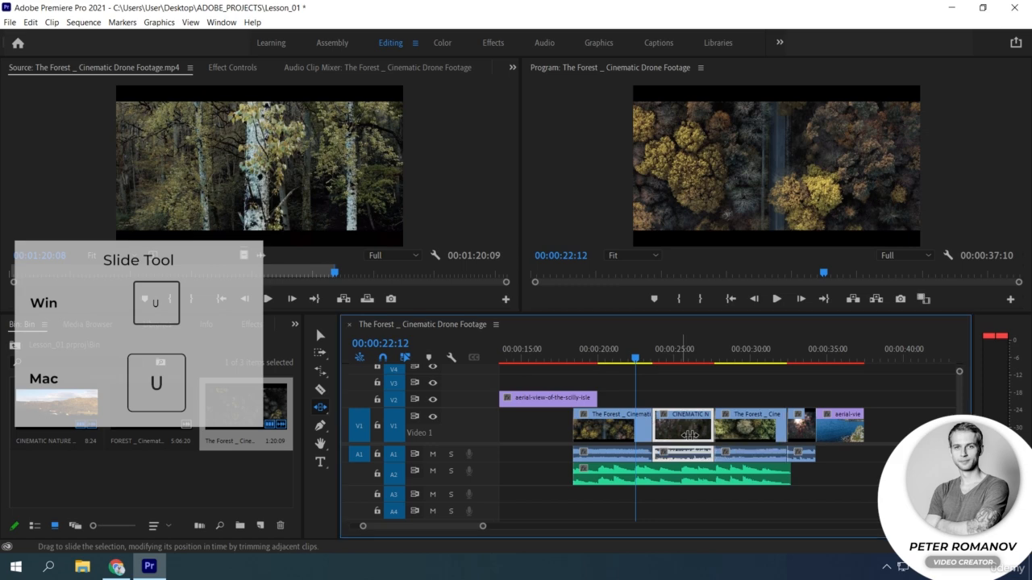
pyautogui.moveTo(690, 436)
pyautogui.mouseDown()
pyautogui.moveTo(717, 432)
pyautogui.moveTo(641, 433)
pyautogui.moveTo(717, 430)
pyautogui.moveTo(691, 431)
pyautogui.mouseUp()
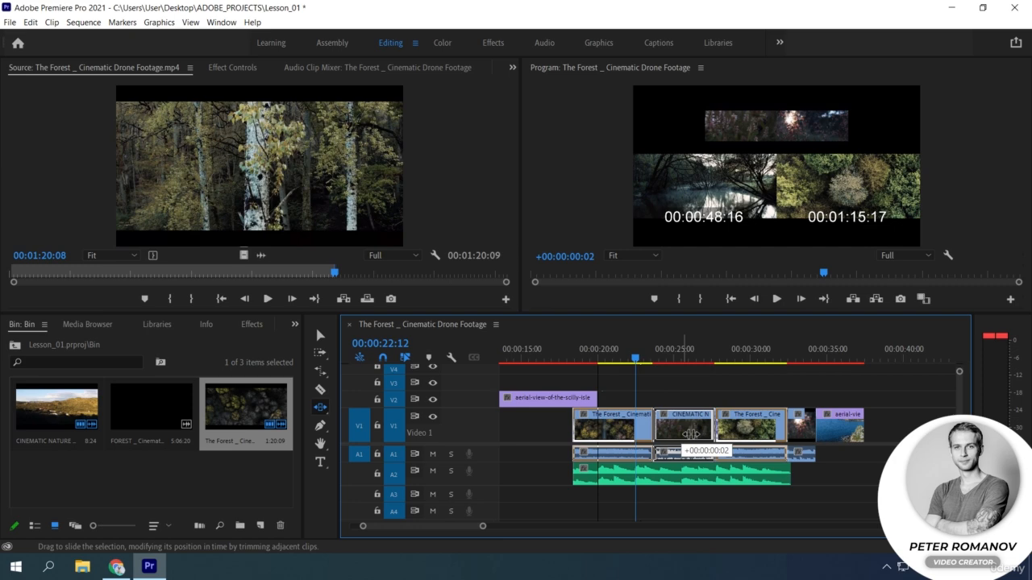
pyautogui.moveTo(691, 433); pyautogui.dragTo(664, 430)
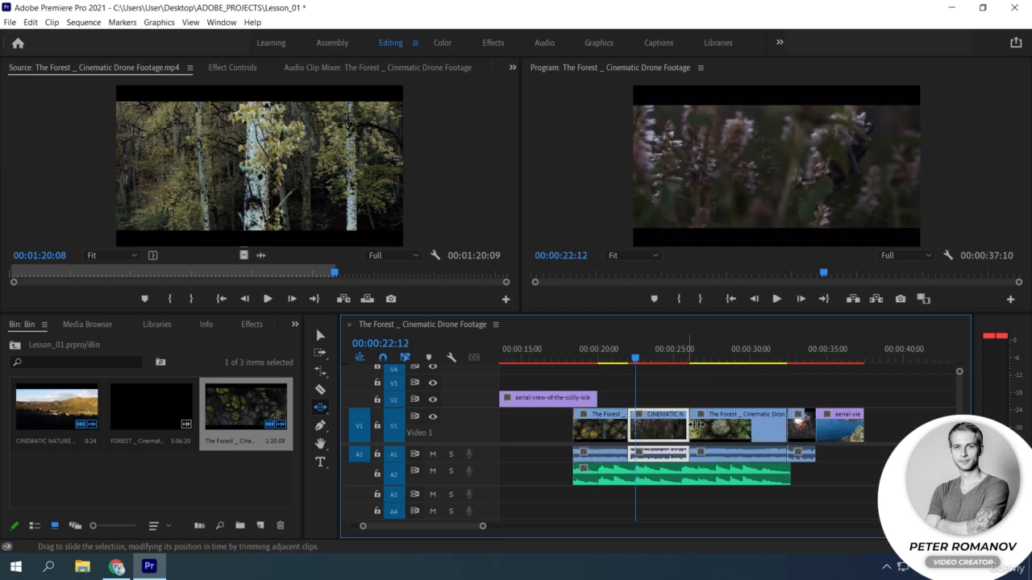
pyautogui.click(707, 355)
# Look through the tool variants grouped under the Pen, Hand and Type tools, and clear the clip selection.
pyautogui.click(320, 426)
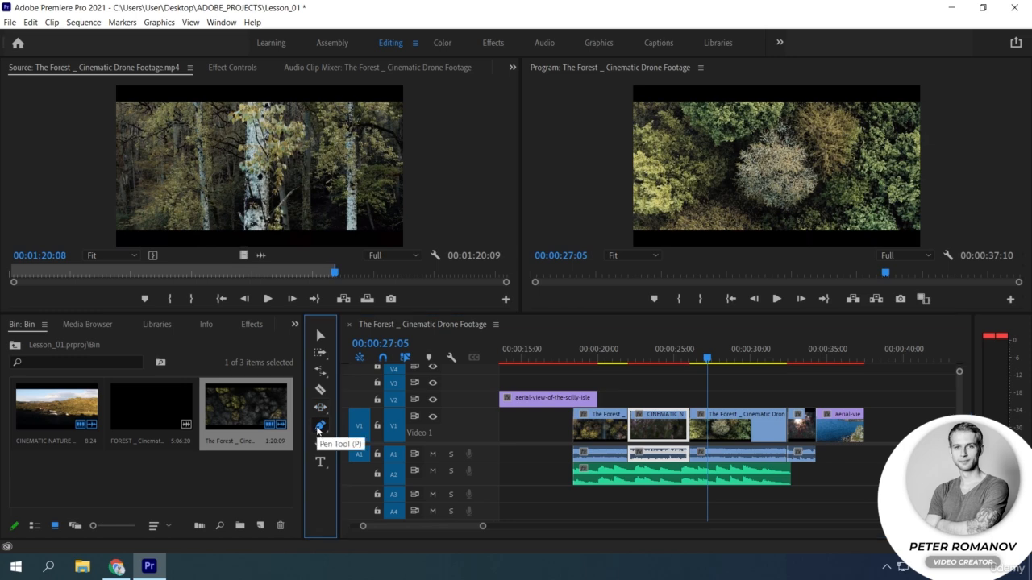
pyautogui.click(320, 428)
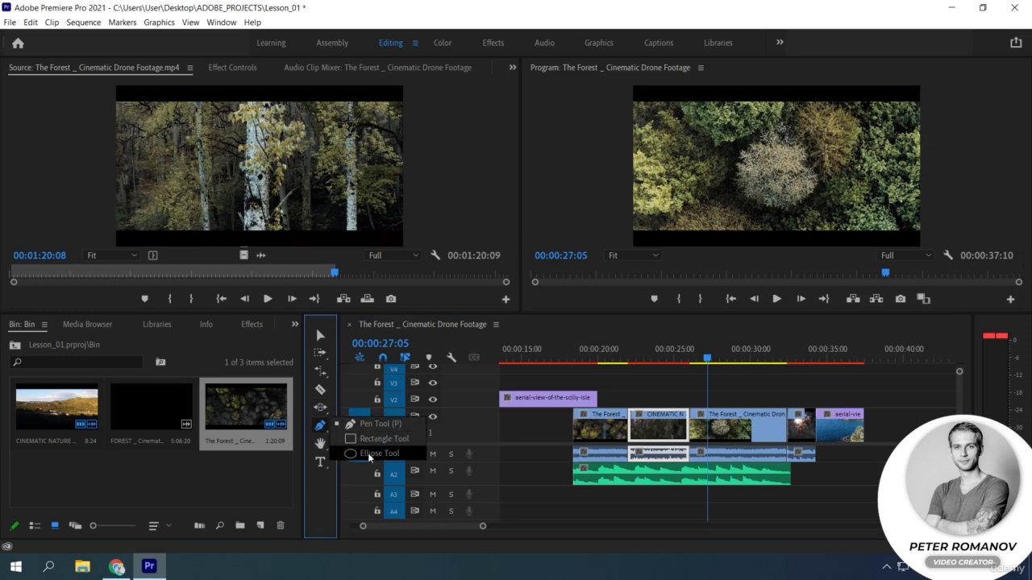
pyautogui.click(320, 446)
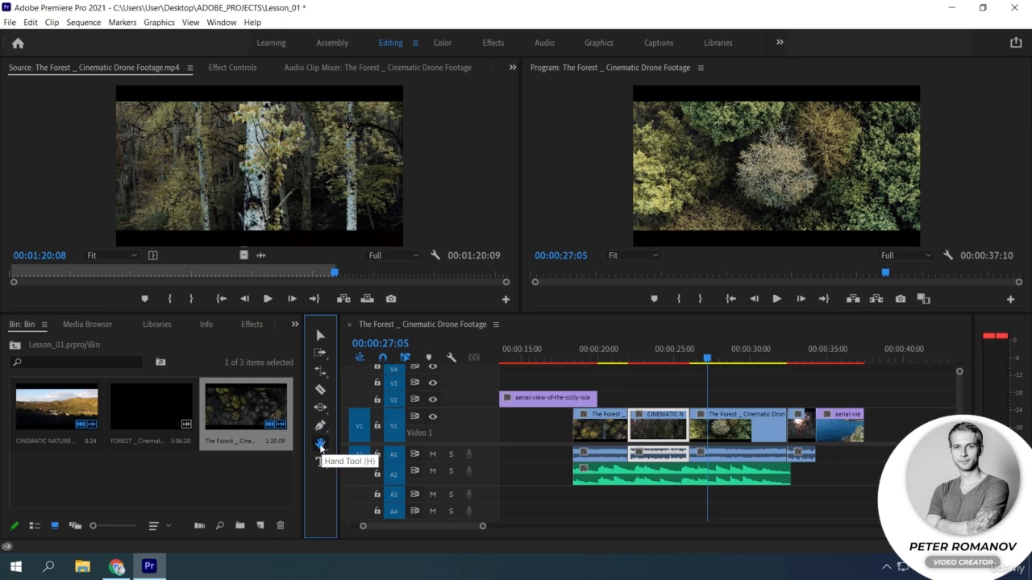
pyautogui.click(322, 449)
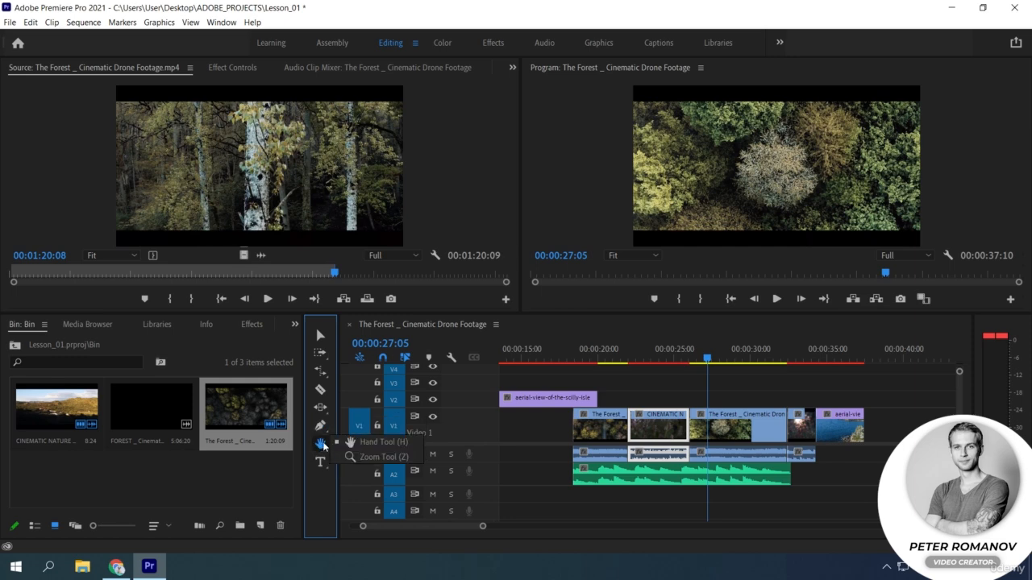
pyautogui.click(320, 462)
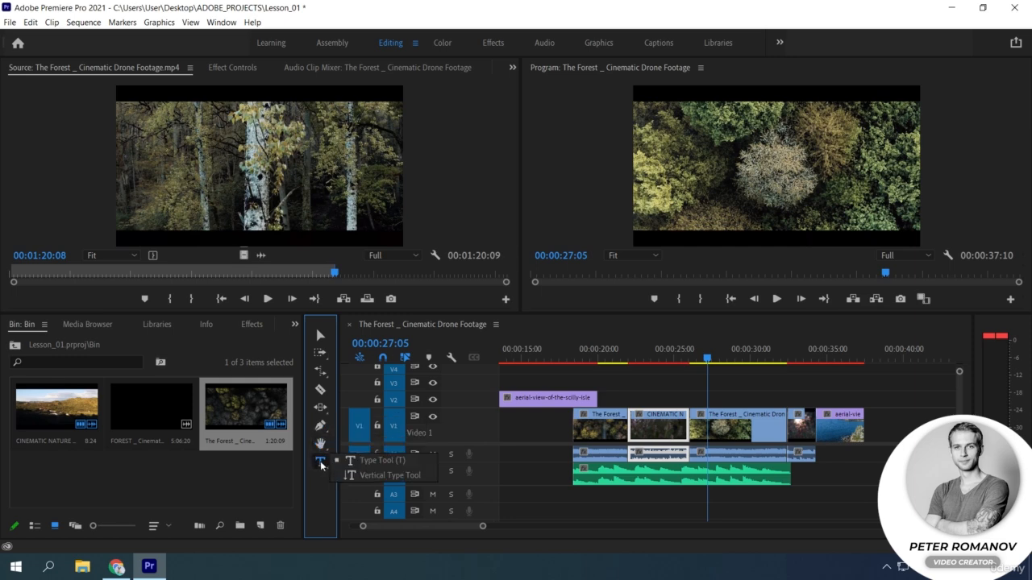
pyautogui.click(508, 519)
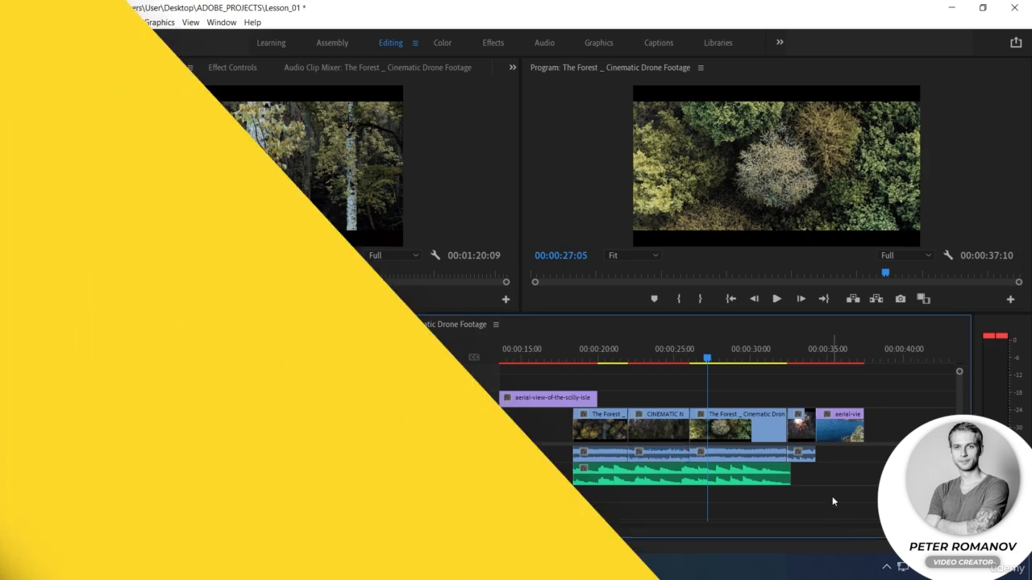